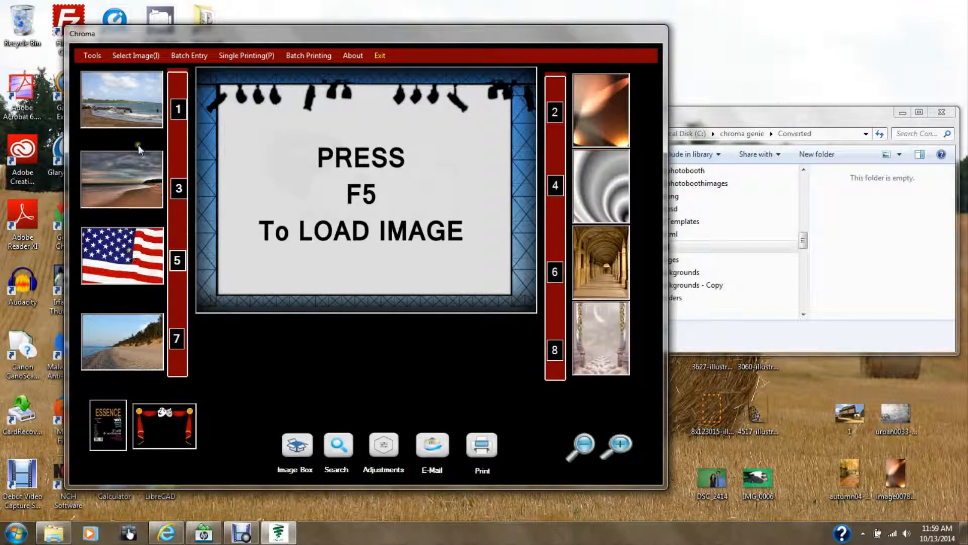
Step: Open the Options & Settings window, move it around to review its options, and close it
{"action": "left_click", "coordinate": [90, 59]}
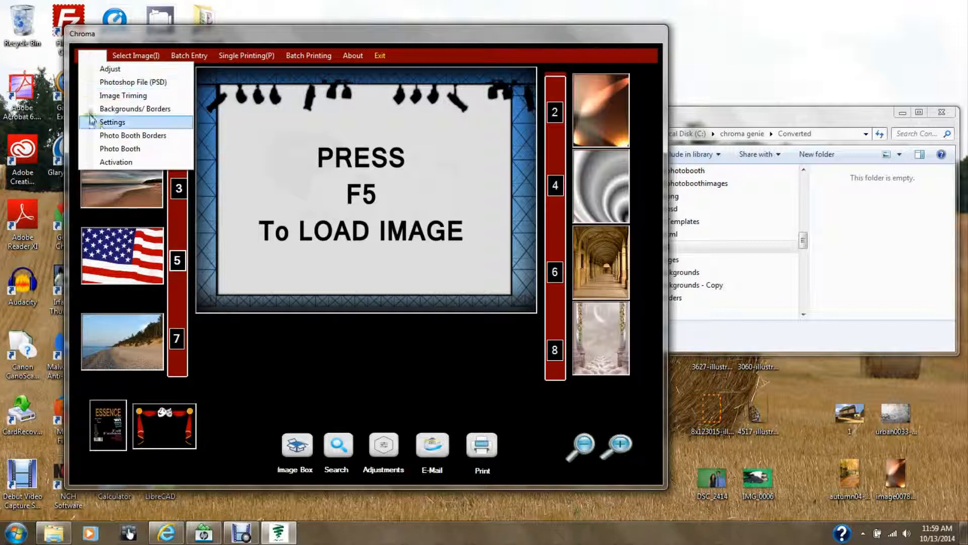
{"action": "left_click", "coordinate": [108, 123]}
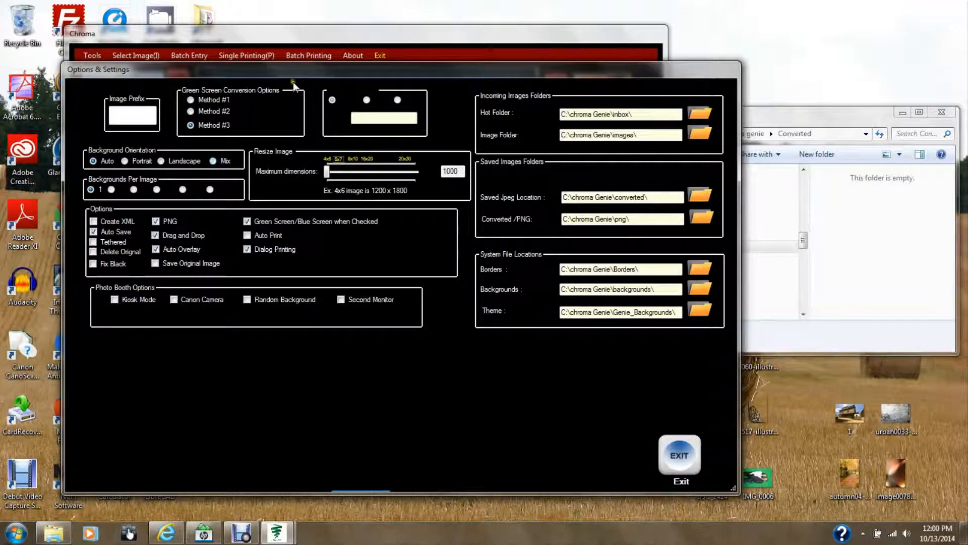
{"action": "left_click_drag", "start_coordinate": [308, 66], "coordinate": [282, 255]}
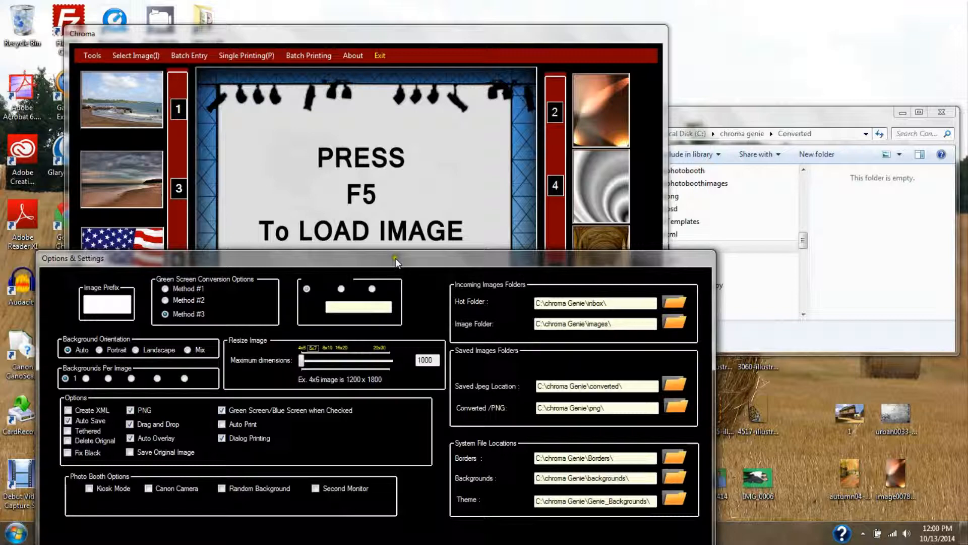
{"action": "left_click_drag", "start_coordinate": [395, 258], "coordinate": [454, 43]}
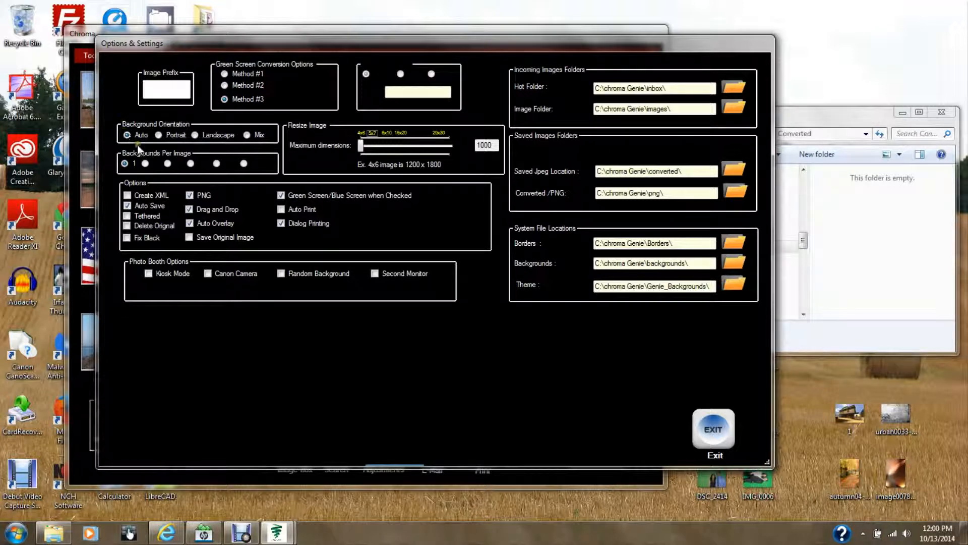
{"action": "left_click", "coordinate": [712, 428]}
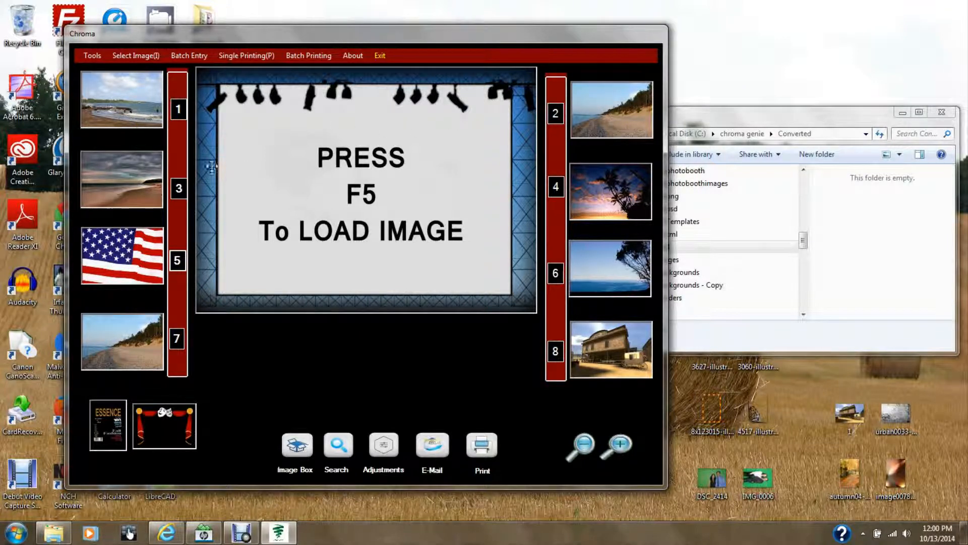
Step: Load the DSC_2414 green-screen photo and drag the couple into the middle of the background
{"action": "left_click", "coordinate": [144, 55]}
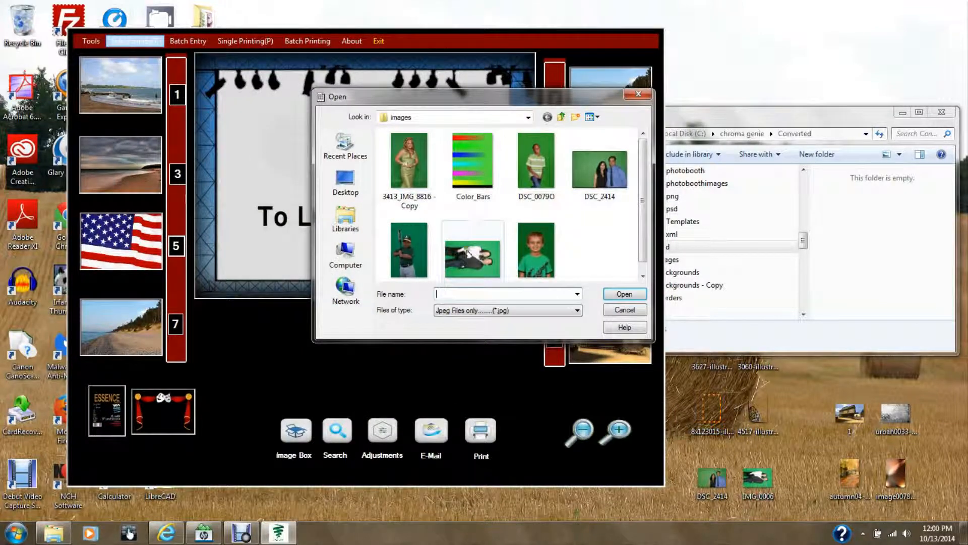
{"action": "double_click", "coordinate": [600, 172]}
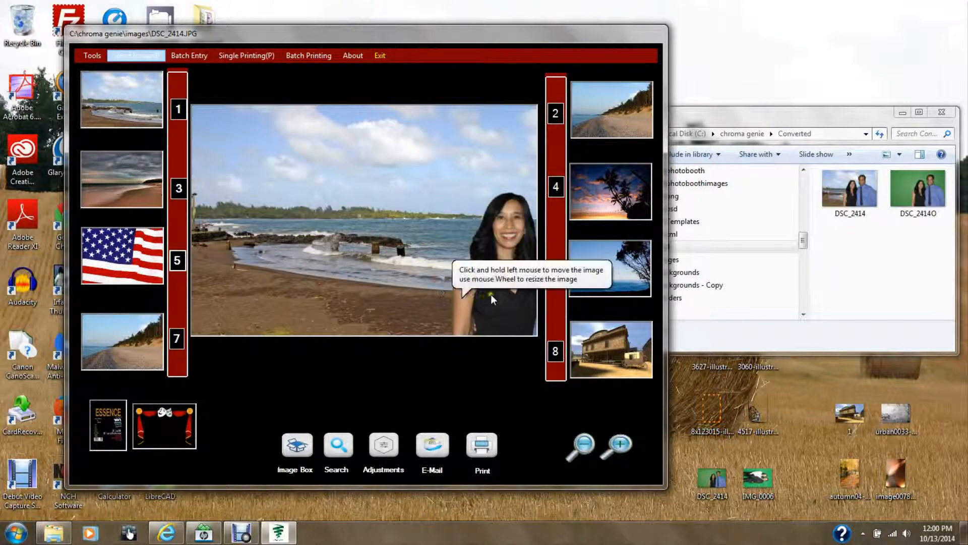
{"action": "left_click_drag", "start_coordinate": [375, 256], "coordinate": [366, 274]}
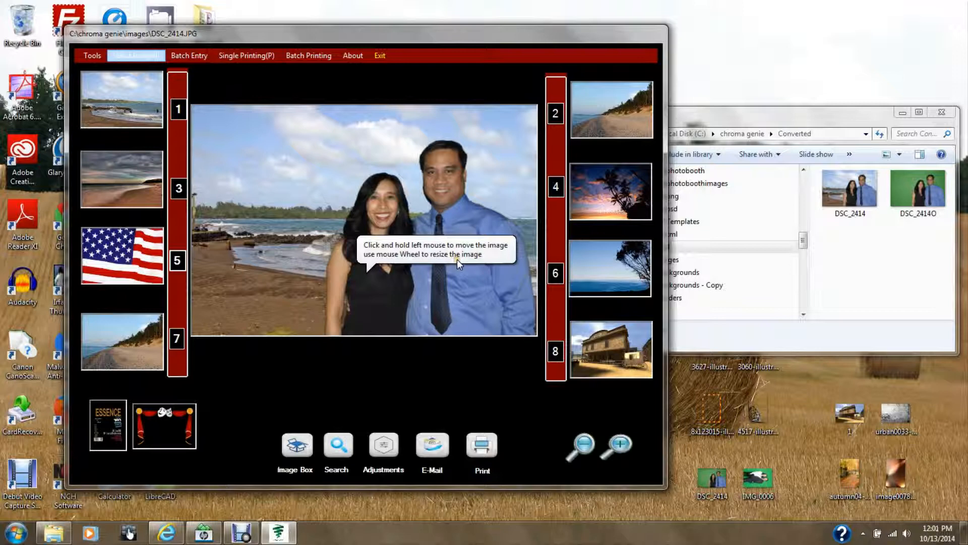
Step: Shrink the couple and enlarge them back with the zoom controls
{"action": "left_click", "coordinate": [582, 444]}
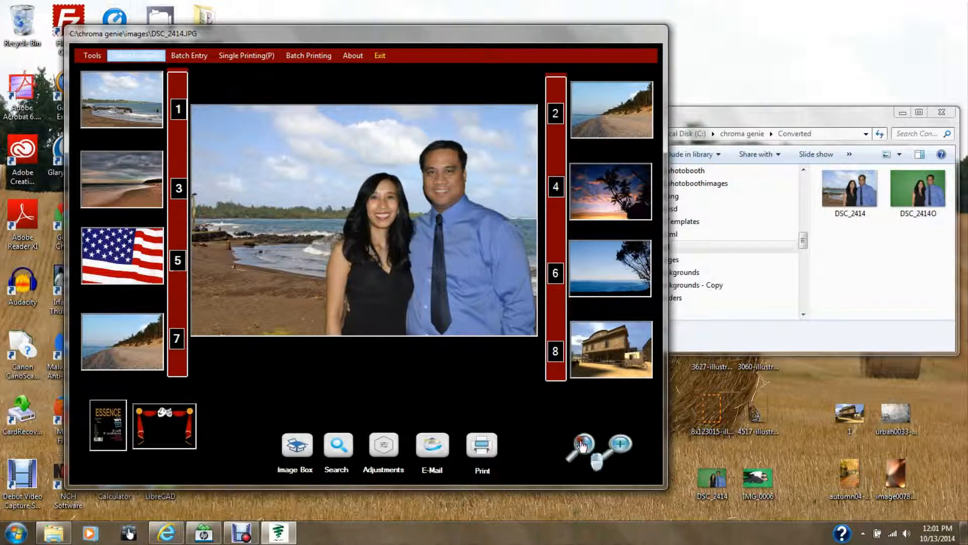
{"action": "left_click", "coordinate": [620, 446]}
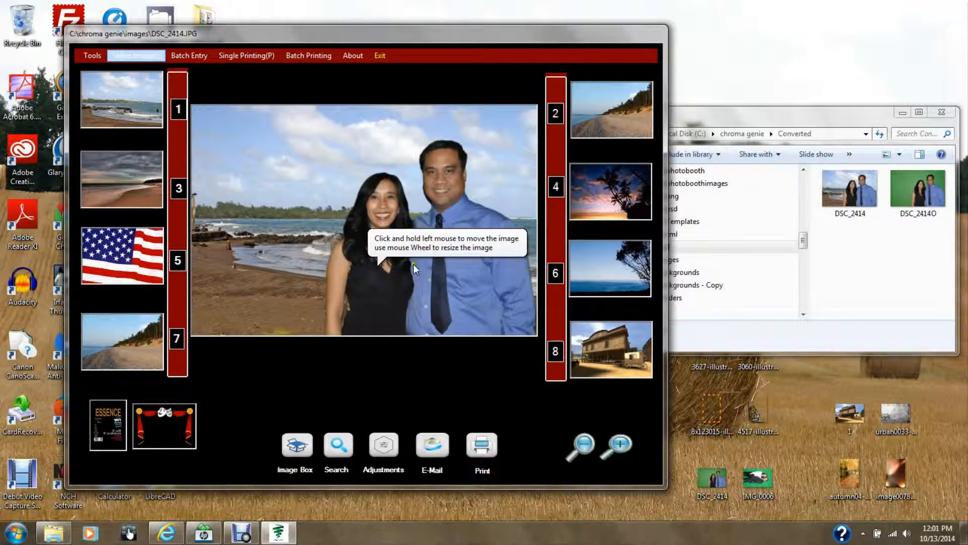
Step: Preview the slot 3 beach background and then the slot 5 American flag background
{"action": "left_click", "coordinate": [121, 185]}
{"action": "left_click", "coordinate": [122, 252]}
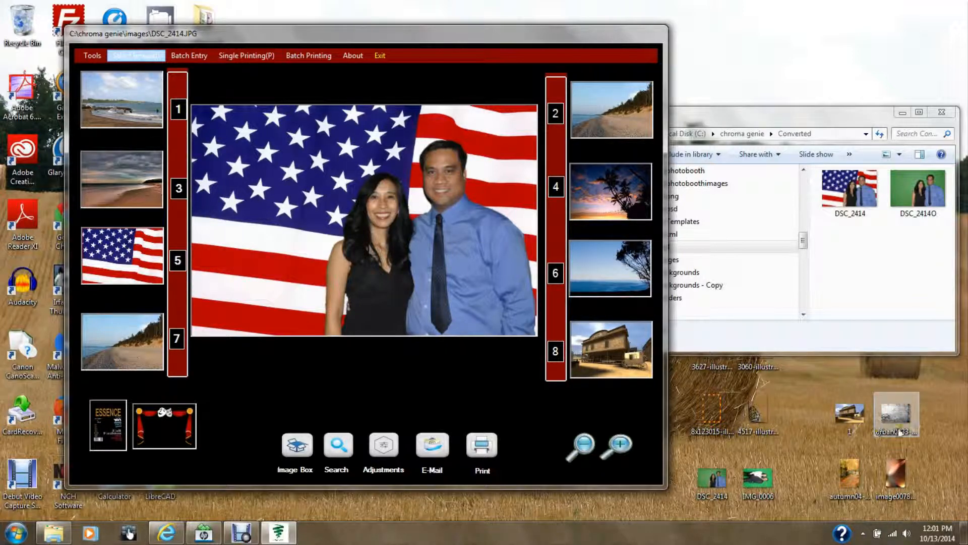
Step: Drag the urban0033 brick image and then the building image from the desktop into slot 1, applying each as background
{"action": "left_click_drag", "start_coordinate": [896, 416], "coordinate": [154, 105]}
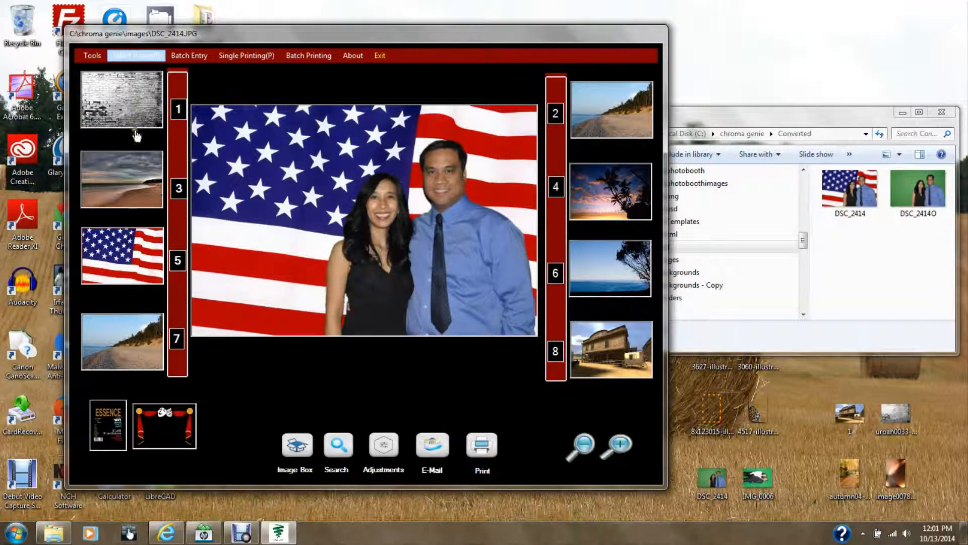
{"action": "left_click", "coordinate": [136, 110]}
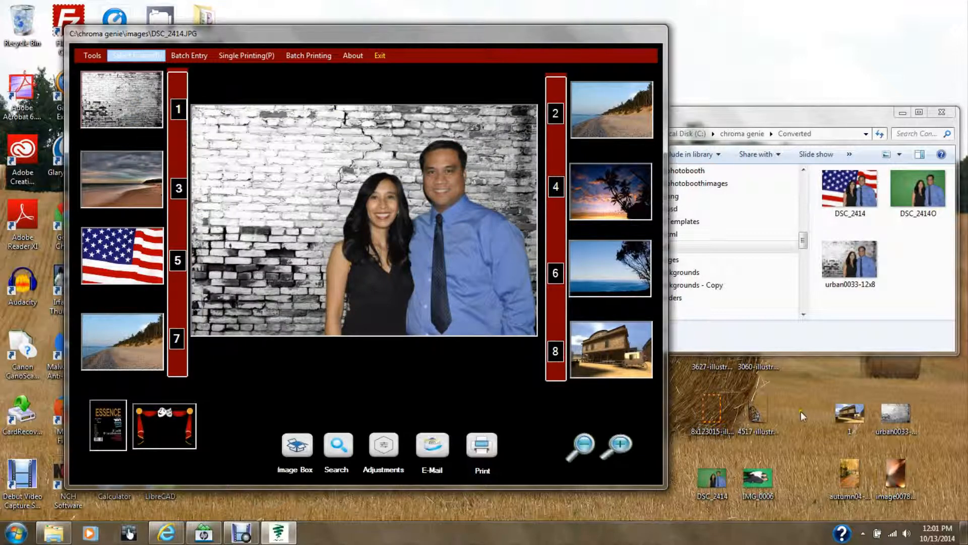
{"action": "left_click_drag", "start_coordinate": [856, 423], "coordinate": [130, 104]}
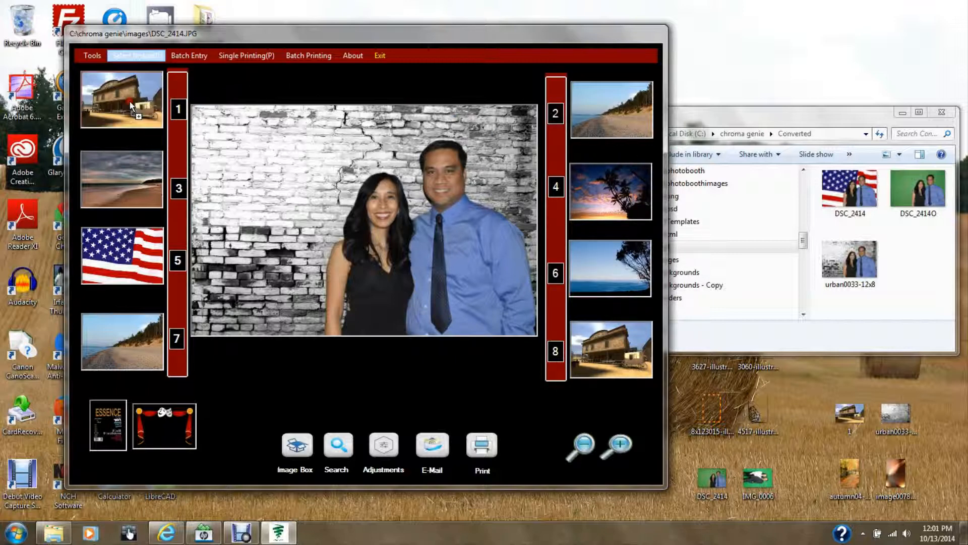
{"action": "left_click", "coordinate": [133, 104]}
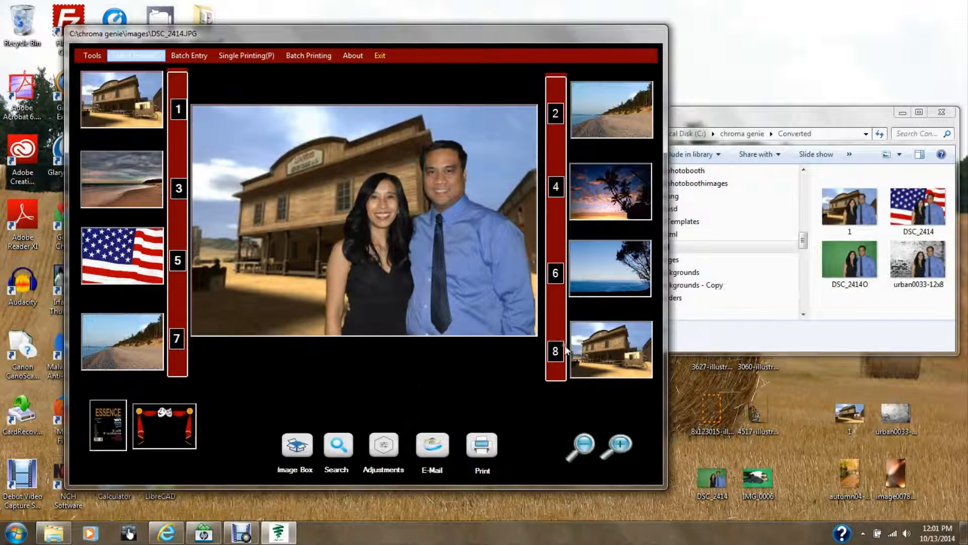
Step: Open the Backgrounds/Borders manager and switch to the horizontal backgrounds
{"action": "left_click", "coordinate": [95, 57]}
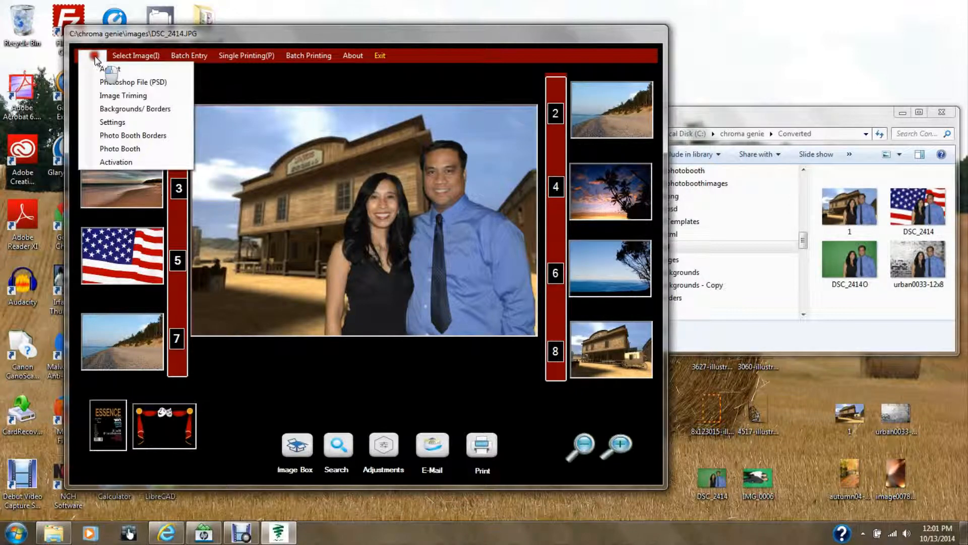
{"action": "left_click", "coordinate": [122, 112]}
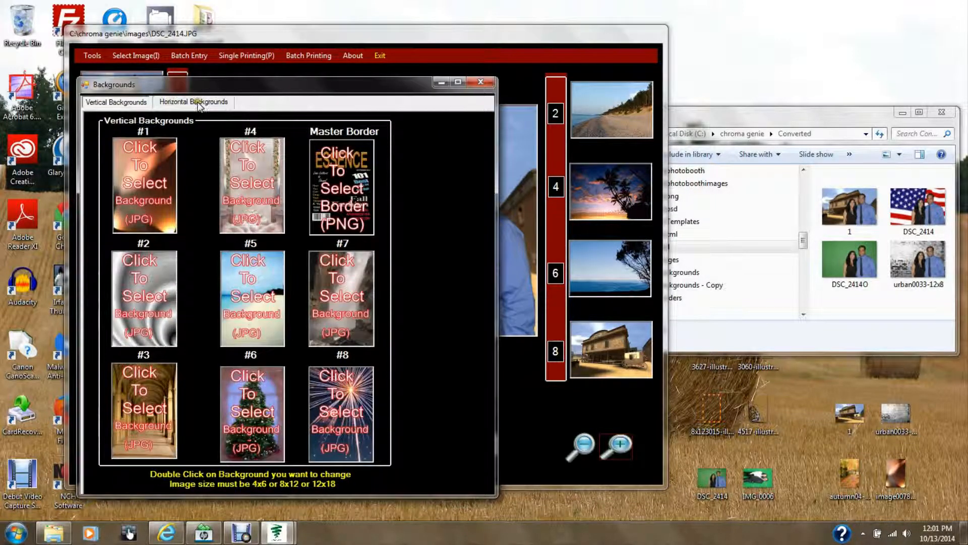
{"action": "left_click", "coordinate": [199, 104]}
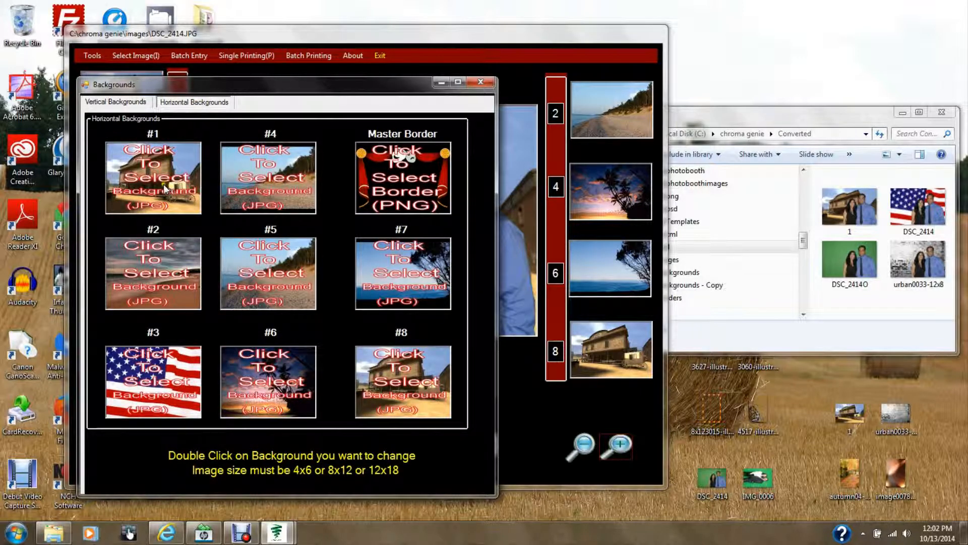
Step: Replace horizontal background #2 with image 111 from the Digital Backgrounds\Chroma LB folder
{"action": "double_click", "coordinate": [157, 275]}
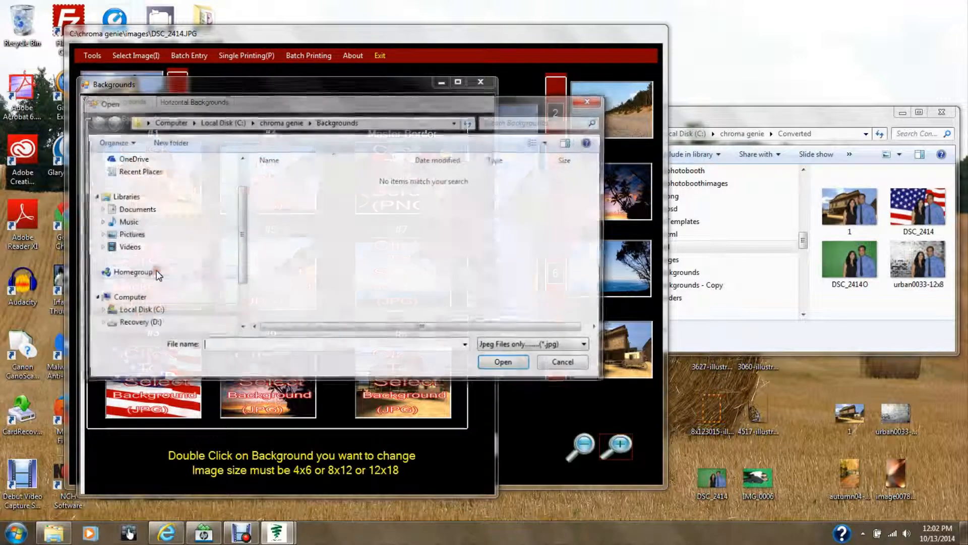
{"action": "left_click_drag", "start_coordinate": [240, 256], "coordinate": [227, 308]}
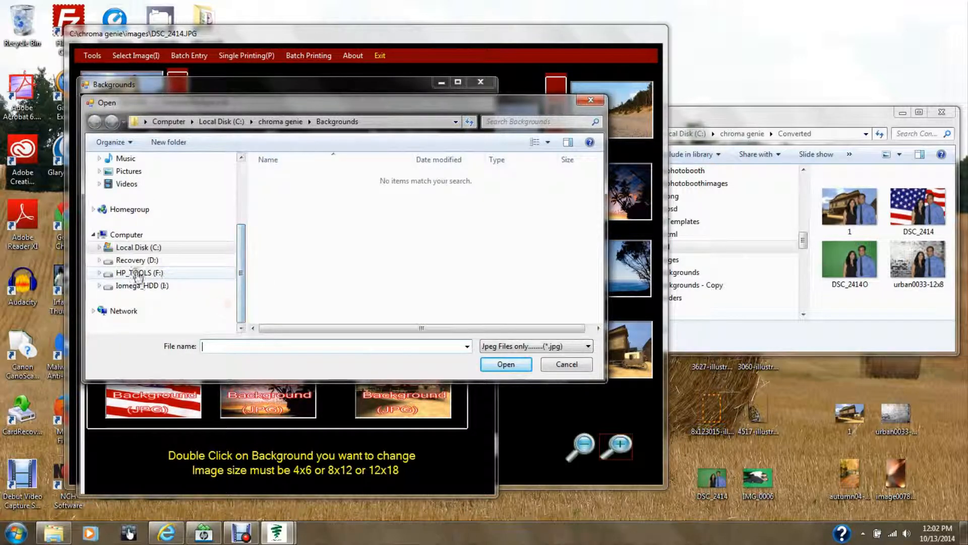
{"action": "left_click", "coordinate": [99, 247]}
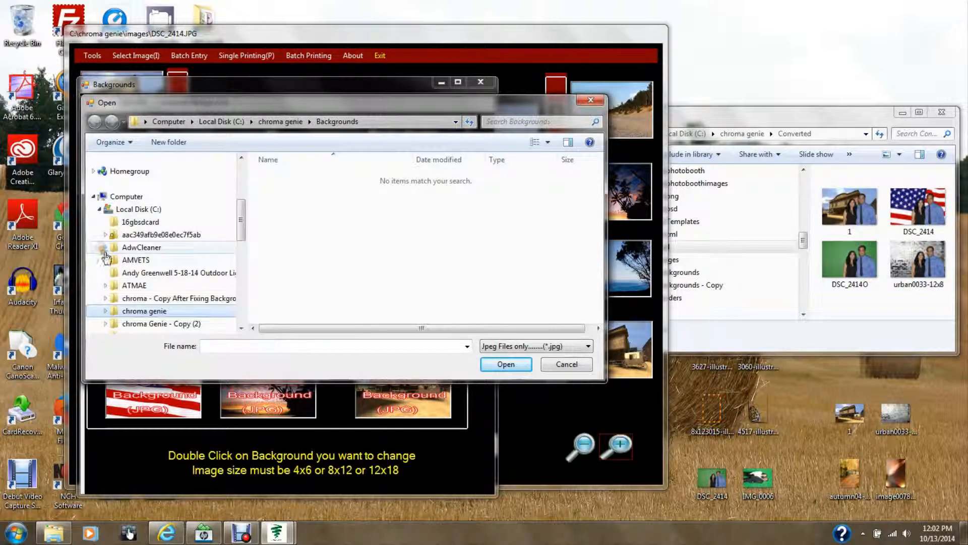
{"action": "left_click_drag", "start_coordinate": [241, 221], "coordinate": [241, 245]}
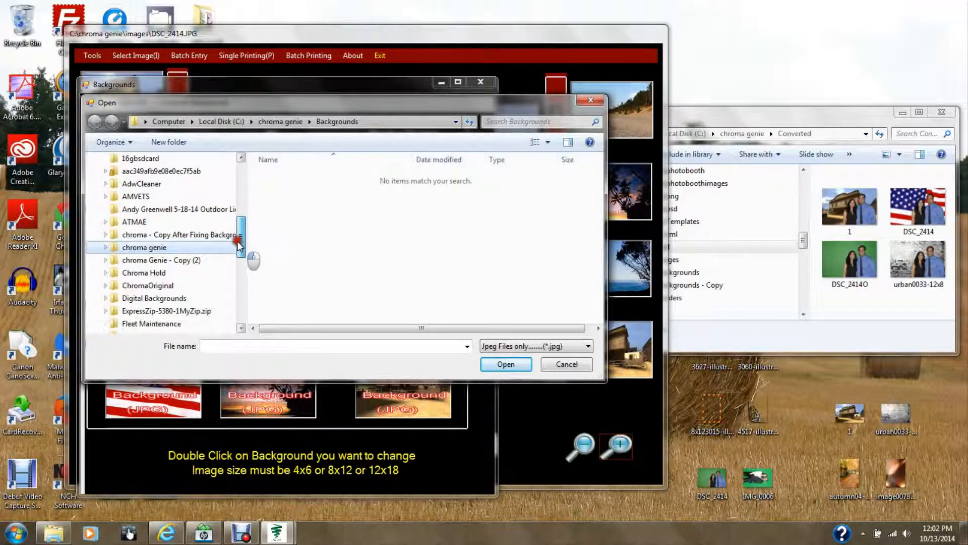
{"action": "left_click", "coordinate": [132, 299]}
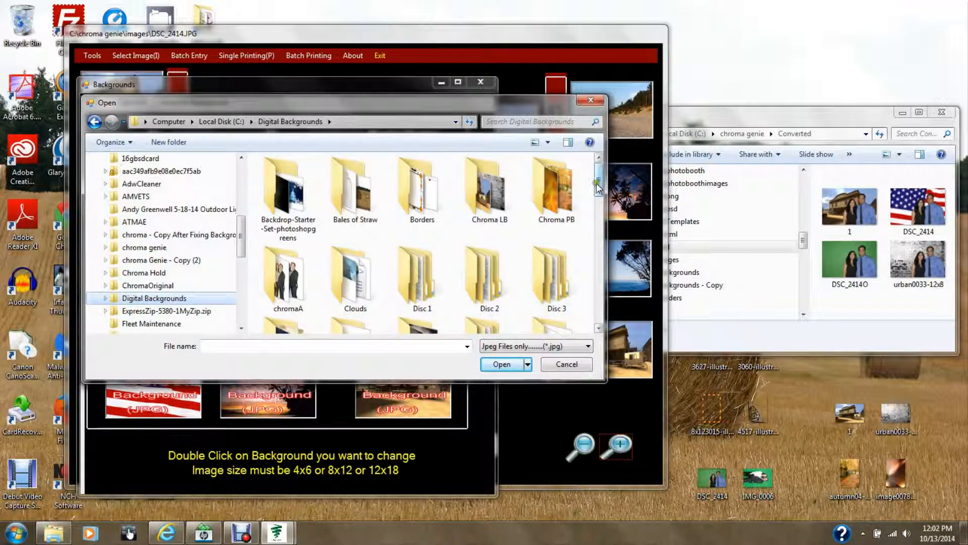
{"action": "double_click", "coordinate": [487, 210]}
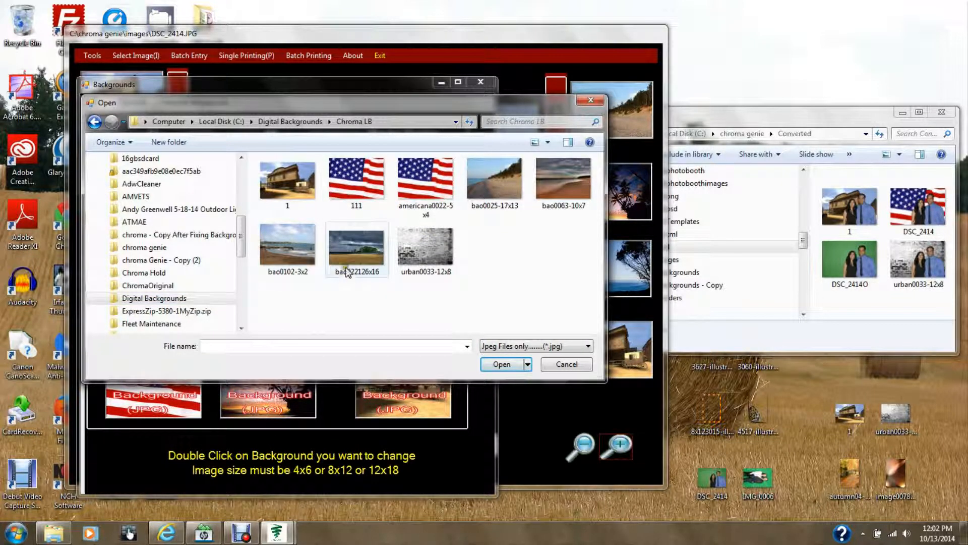
{"action": "left_click", "coordinate": [366, 185]}
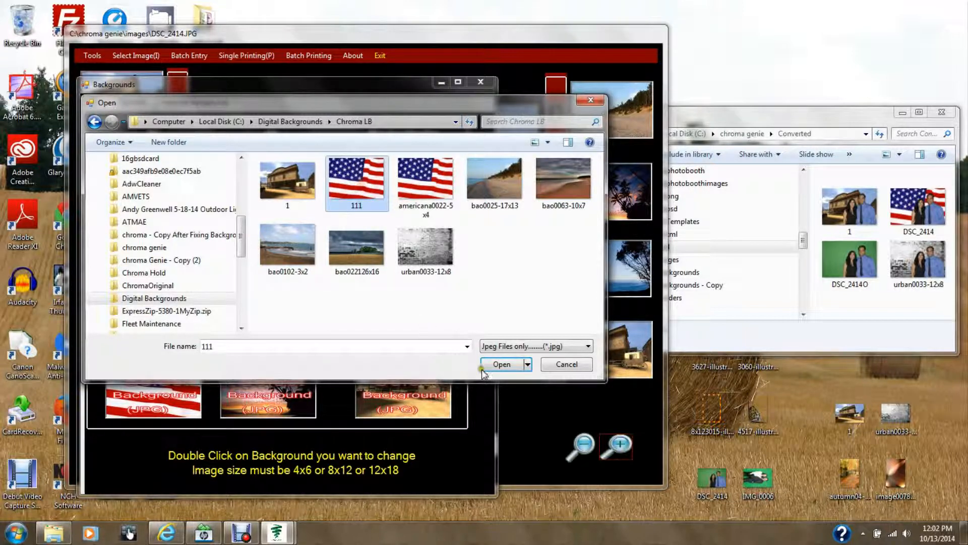
{"action": "left_click", "coordinate": [500, 365]}
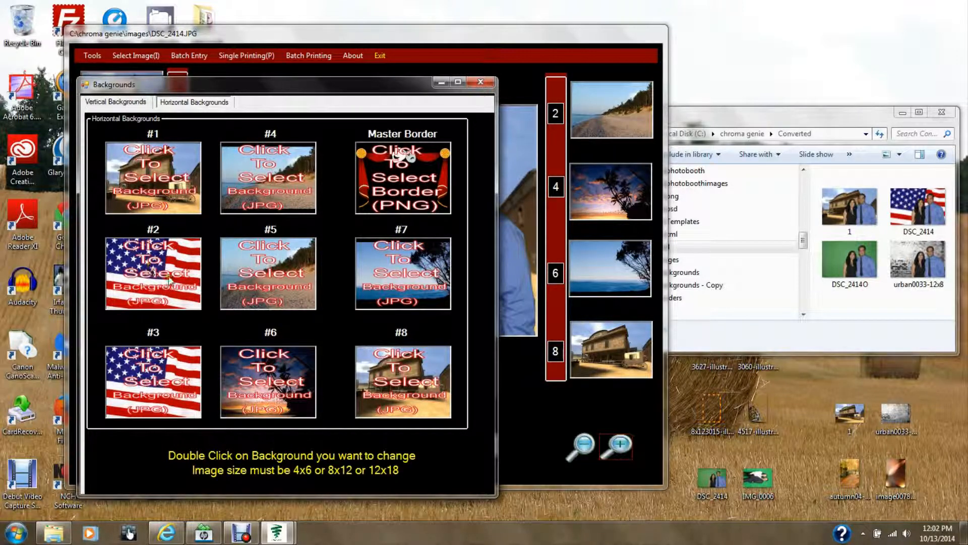
Step: Replace horizontal background #4 with image 111 from the Chroma LB folder and close the manager
{"action": "double_click", "coordinate": [269, 185]}
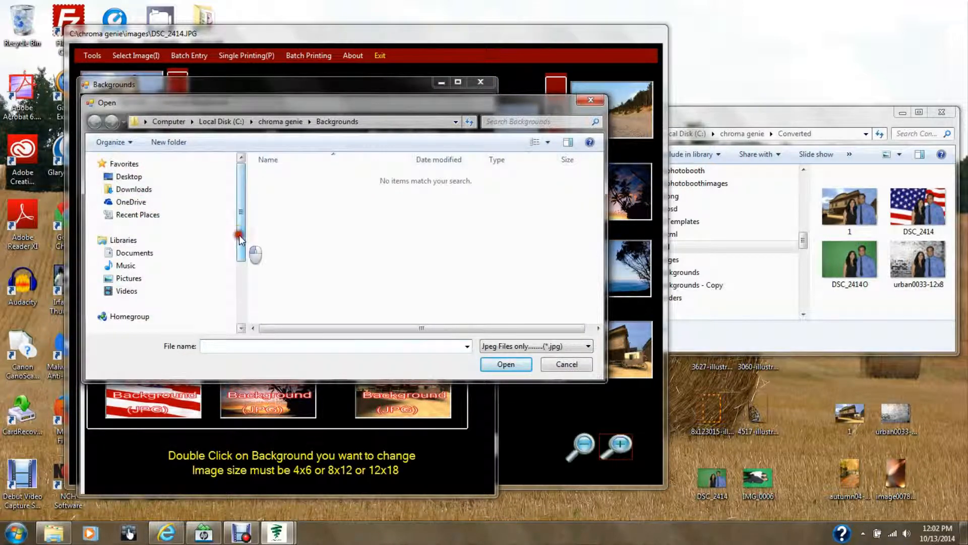
{"action": "left_click_drag", "start_coordinate": [241, 247], "coordinate": [241, 289]}
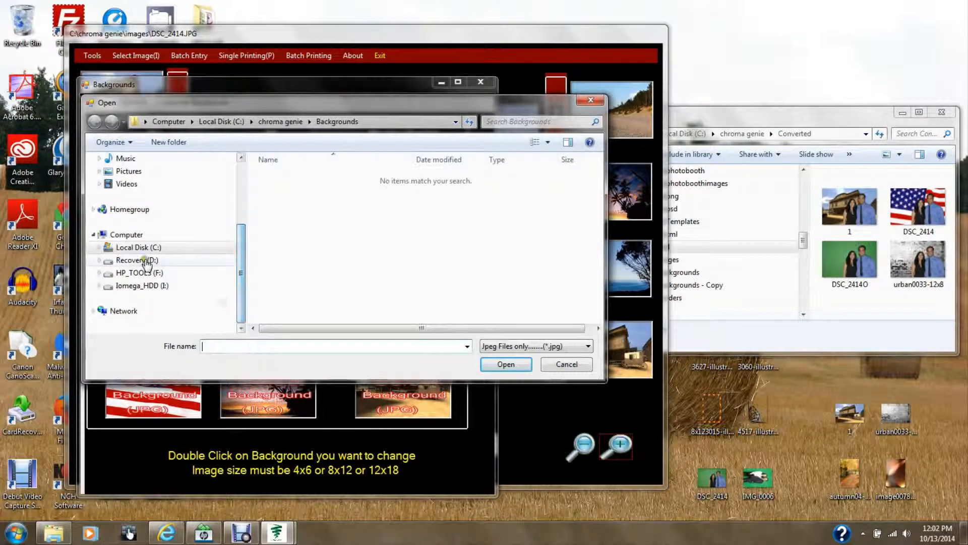
{"action": "left_click", "coordinate": [99, 248]}
{"action": "scroll", "coordinate": [147, 285], "scroll_direction": "down", "scroll_amount": 2}
{"action": "scroll", "coordinate": [147, 286], "scroll_direction": "down", "scroll_amount": 4}
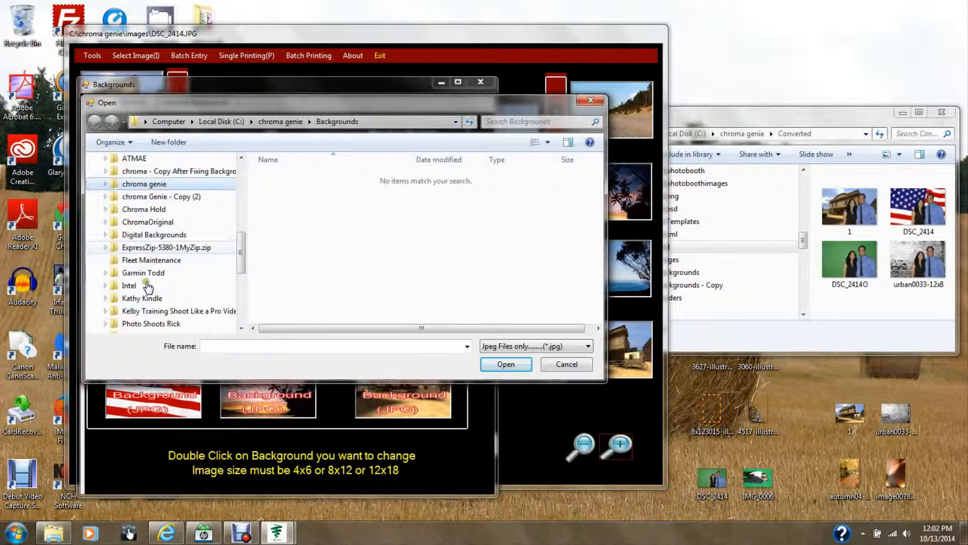
{"action": "scroll", "coordinate": [146, 286], "scroll_direction": "up", "scroll_amount": 2}
{"action": "scroll", "coordinate": [144, 285], "scroll_direction": "up", "scroll_amount": 1}
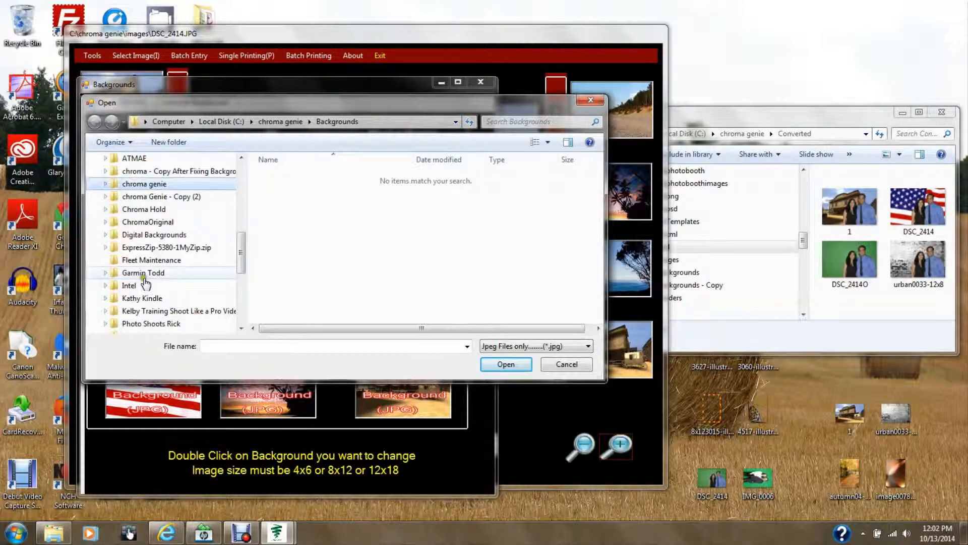
{"action": "left_click", "coordinate": [105, 234]}
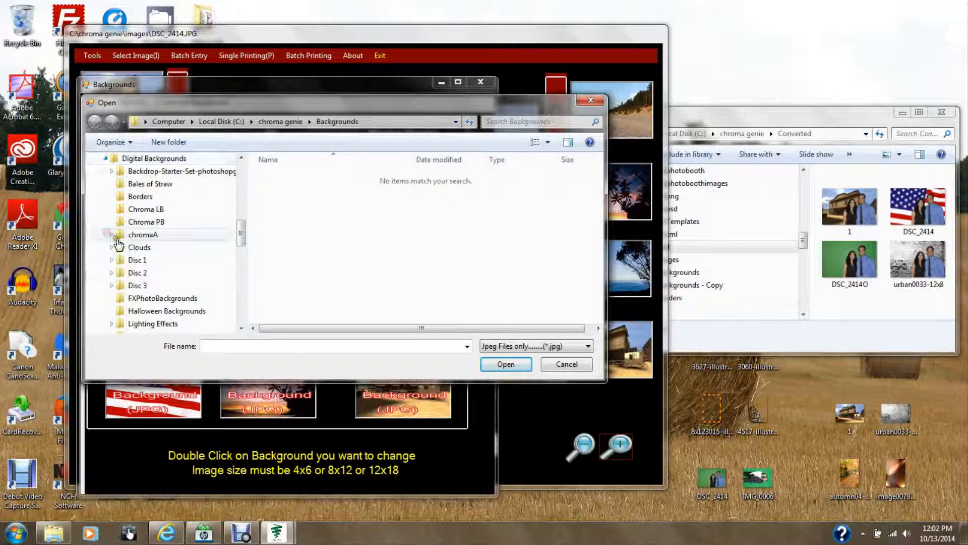
{"action": "left_click", "coordinate": [167, 211]}
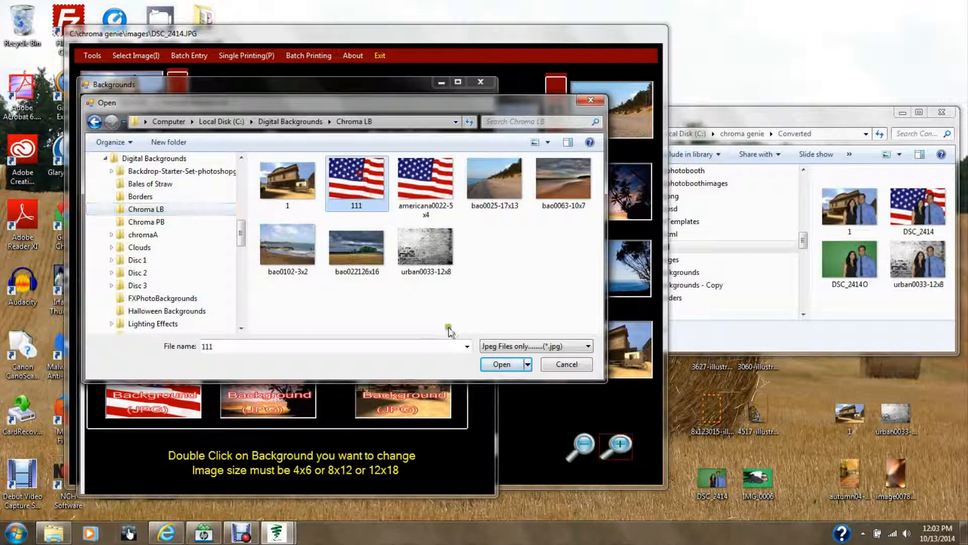
{"action": "left_click", "coordinate": [502, 364]}
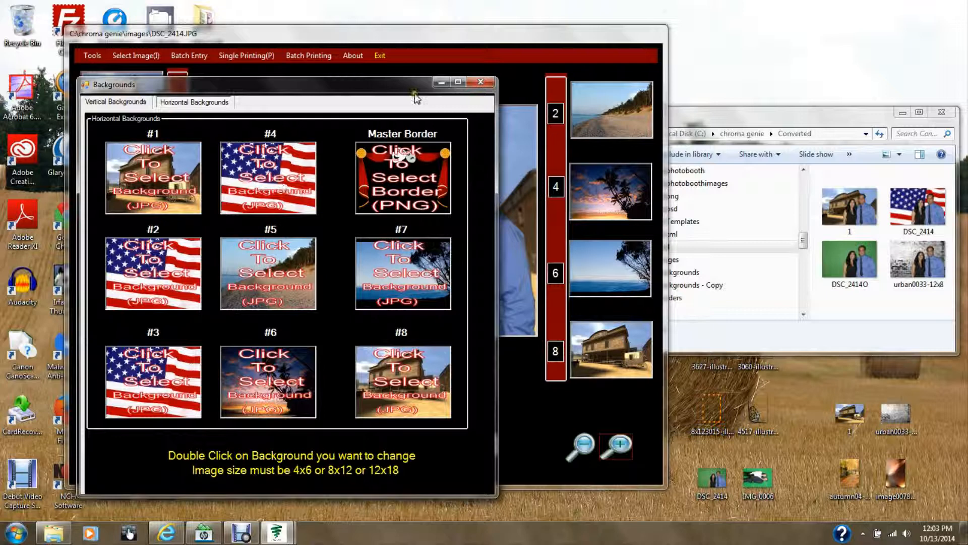
{"action": "left_click", "coordinate": [480, 81]}
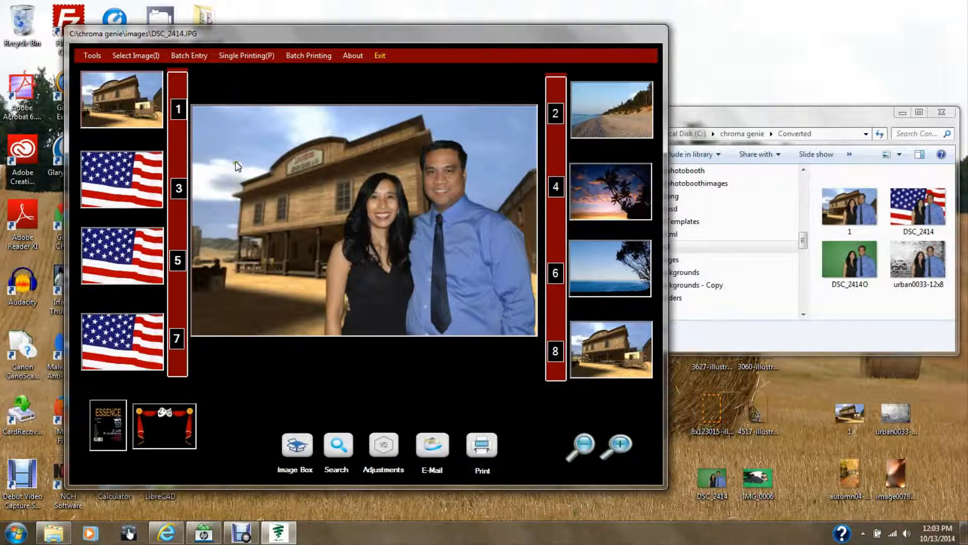
Step: Load the IMG_0006 photo, drag the autumn04 desktop image into slot 2, and apply it as background
{"action": "left_click", "coordinate": [134, 55]}
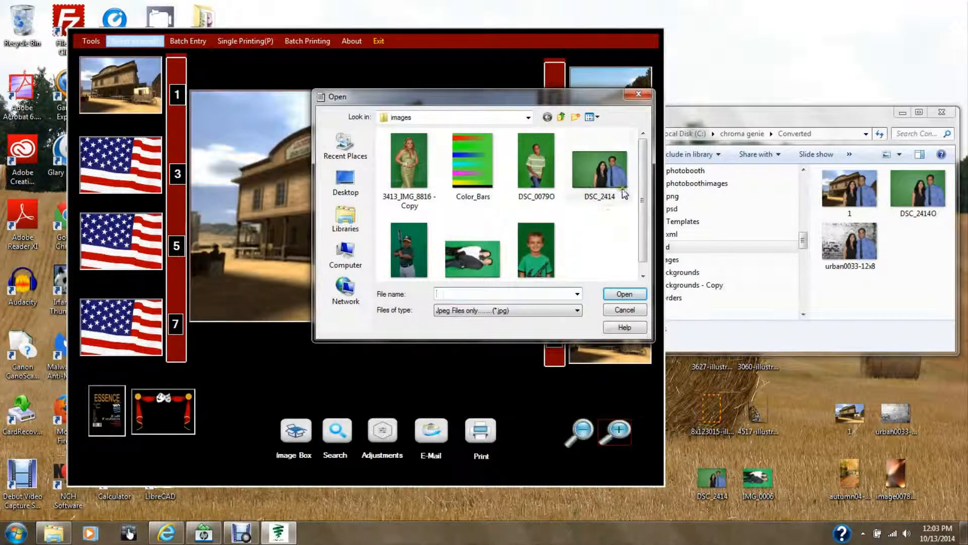
{"action": "double_click", "coordinate": [477, 262]}
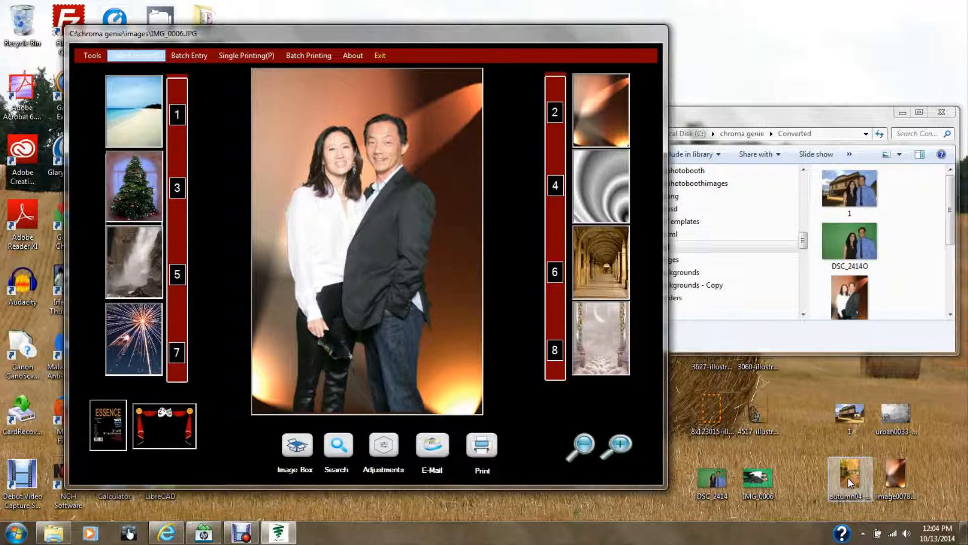
{"action": "left_click_drag", "start_coordinate": [848, 477], "coordinate": [601, 104]}
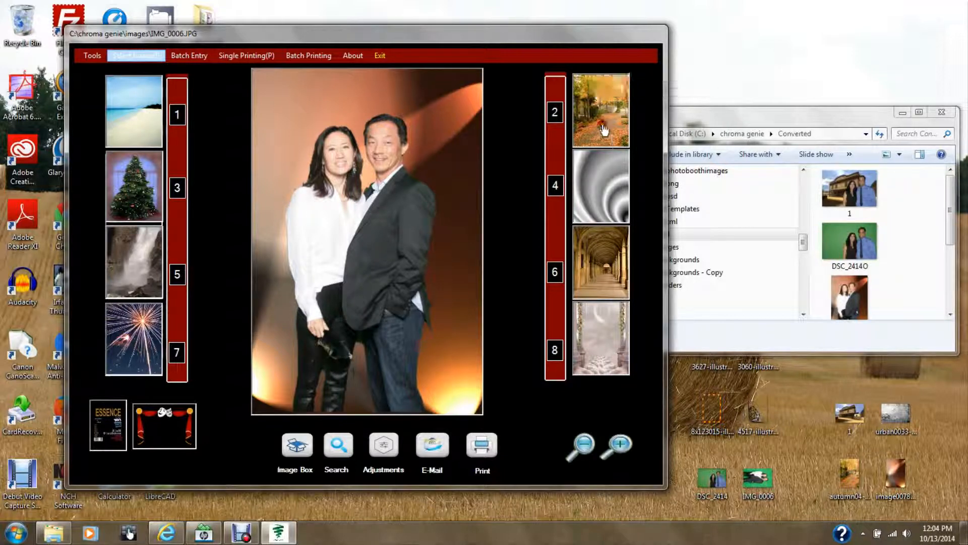
{"action": "left_click", "coordinate": [604, 130]}
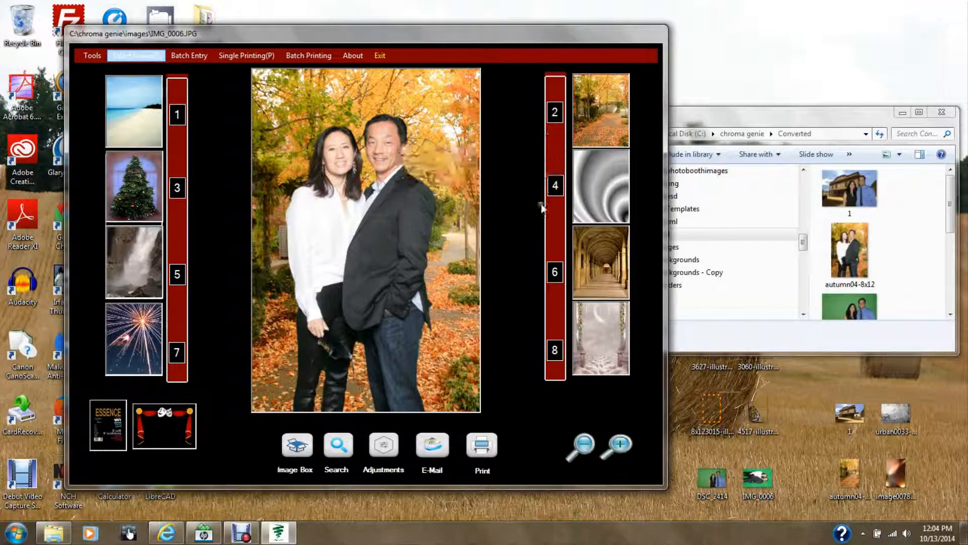